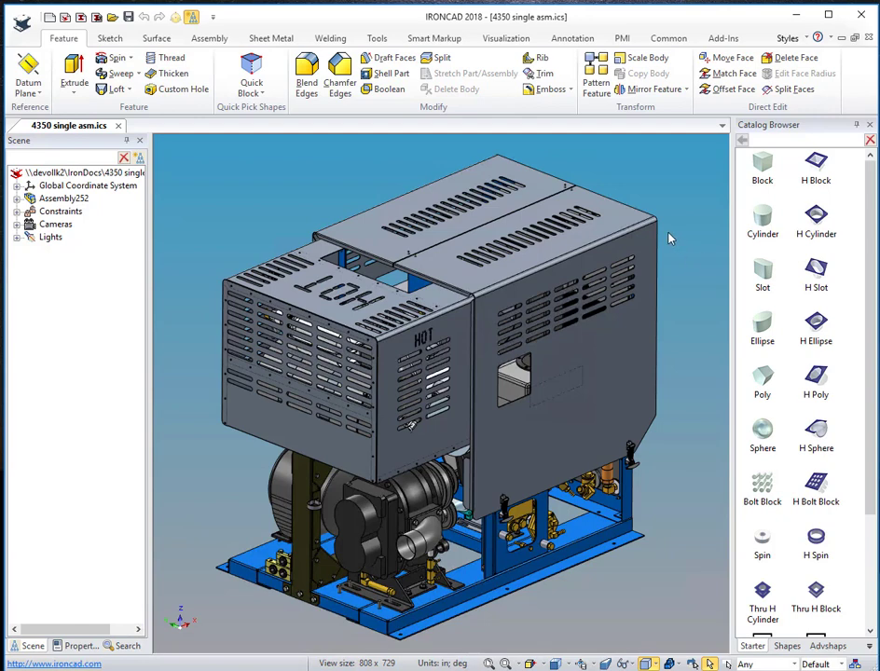
Launch the IC Web Viewer Generate command from the Add-Ins tab for the 4350 assembly.
left_click(723, 39)
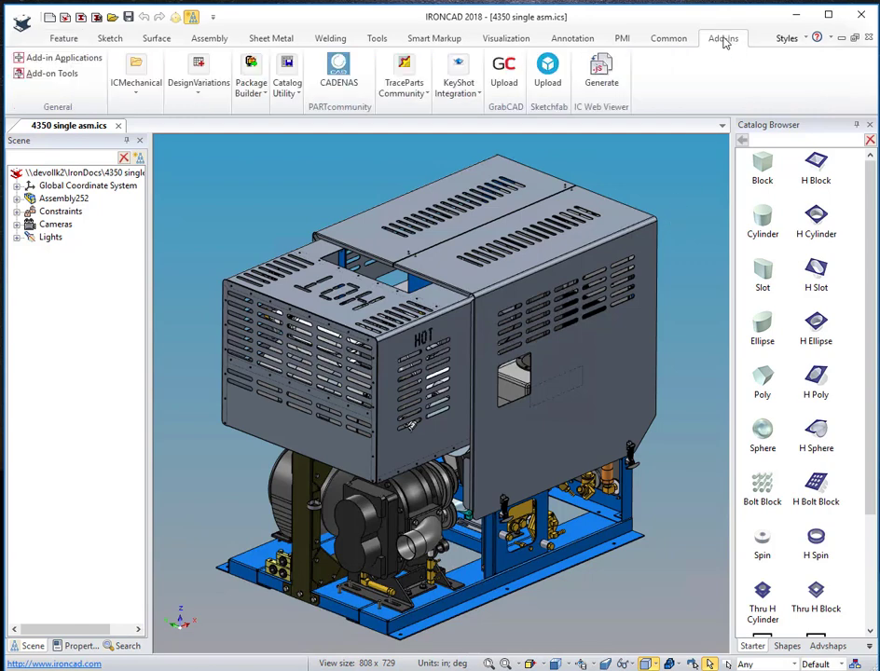
left_click(601, 79)
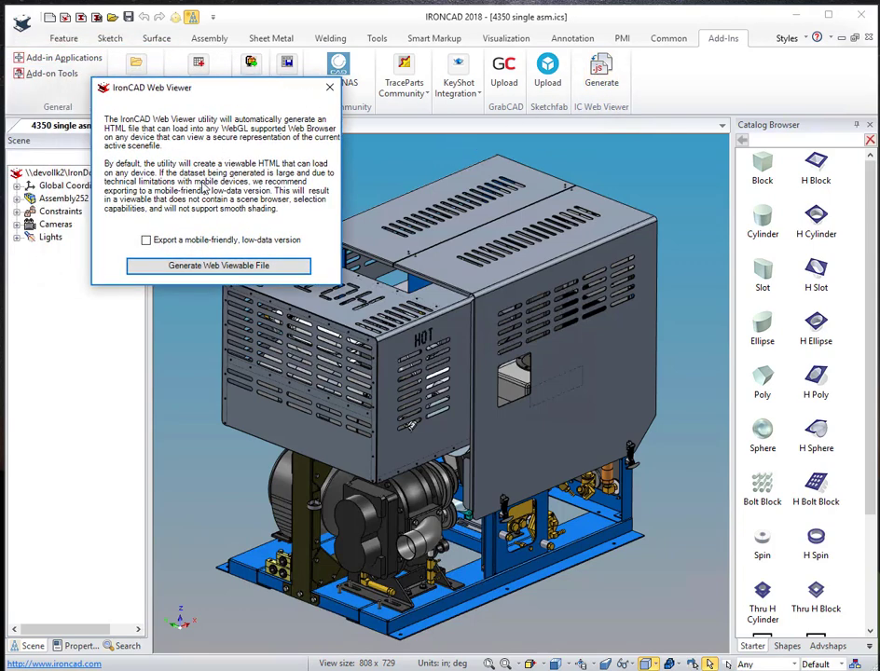
Generate the full web-viewable file with the mobile low-data option left unchecked.
left_click(206, 268)
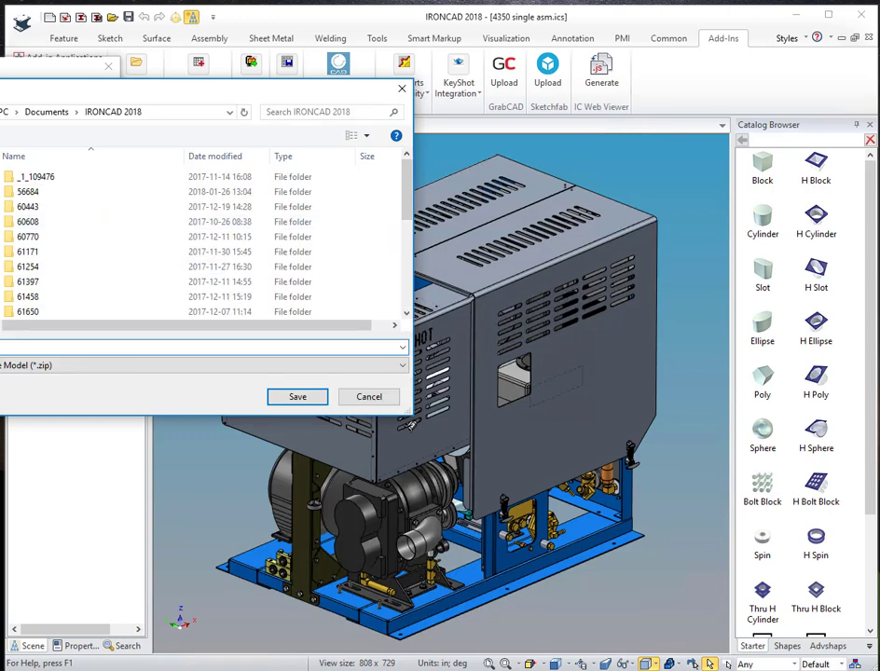
Save the web viewer file as Asm2.zip on the Desktop.
left_click(2, 263)
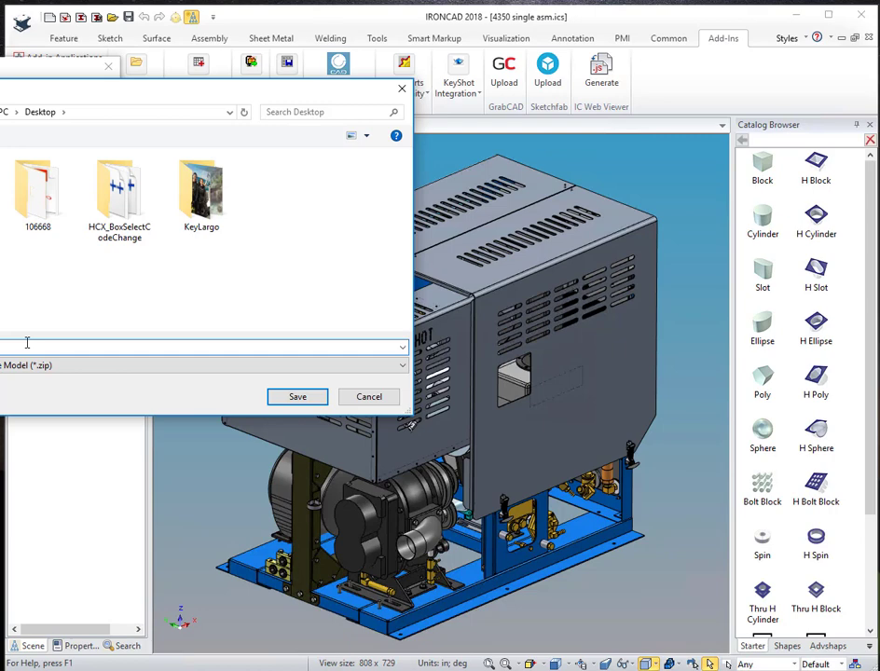
left_click(297, 398)
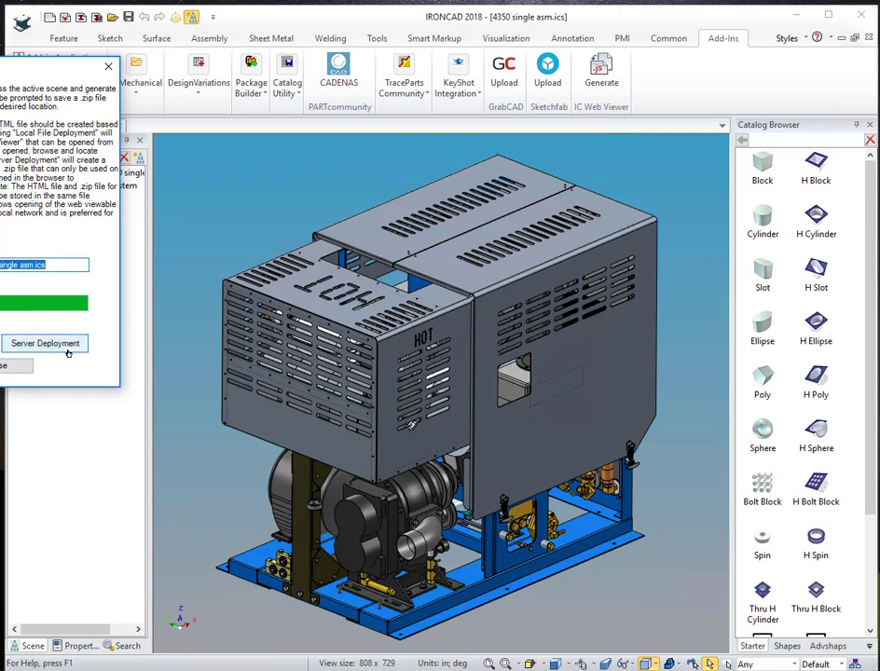
Create the server-deployment Asm2.html, acknowledge the confirmation, and close the ICWebViewer window.
left_click(60, 348)
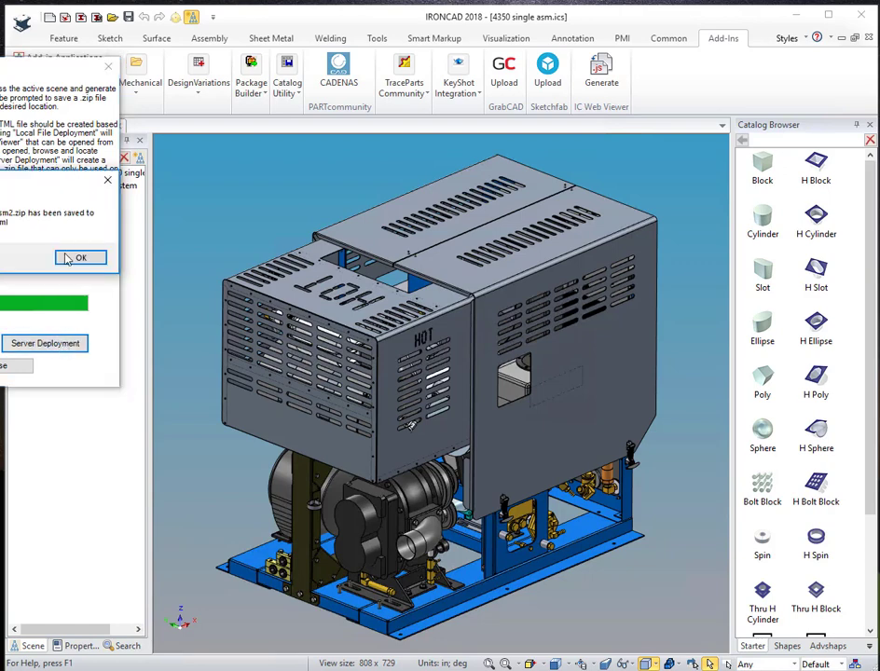
left_click_drag(136, 182, 288, 202)
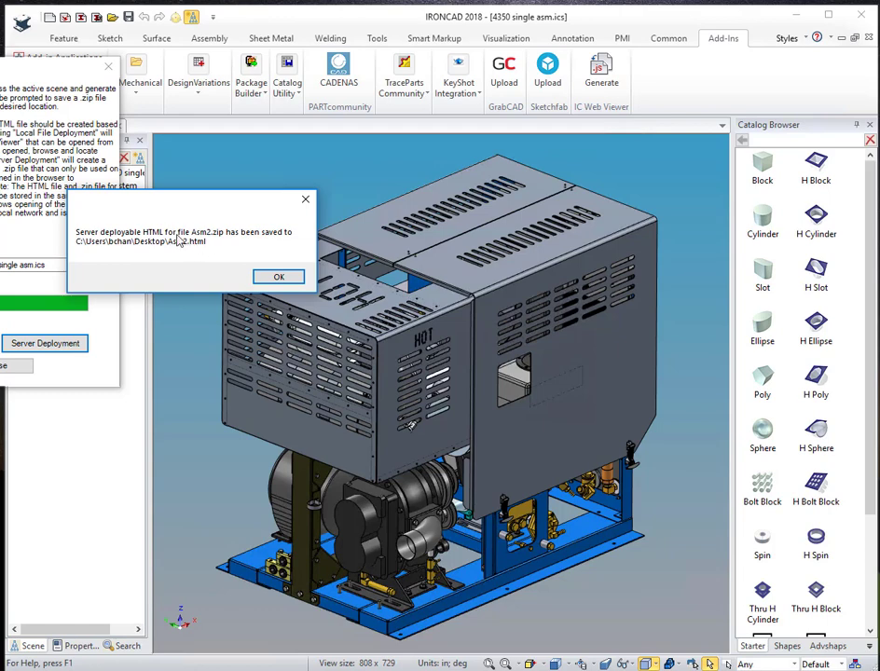
left_click(277, 279)
left_click_drag(26, 65, 196, 92)
left_click(168, 395)
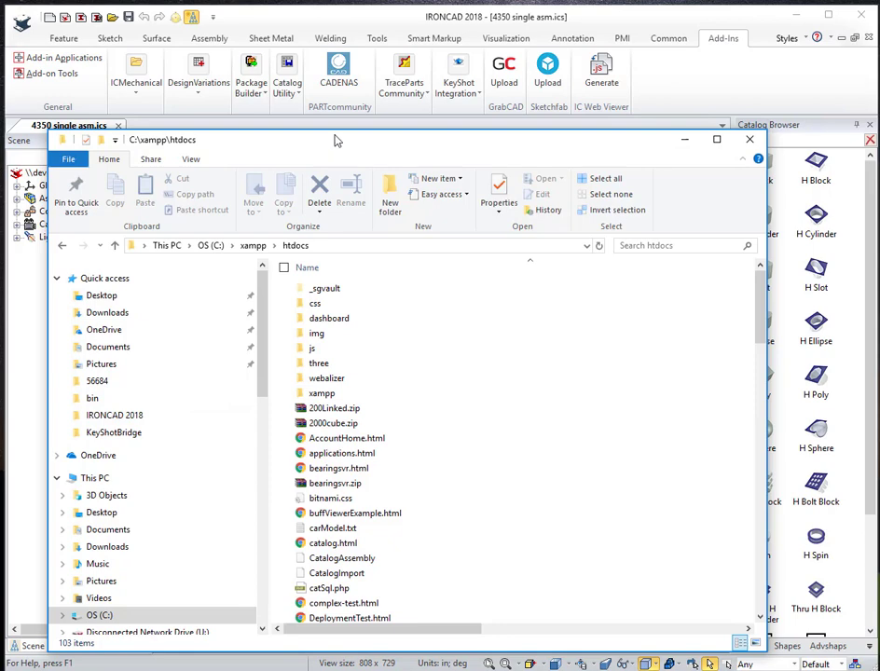
Move Asm2.html and Asm2.zip into C:\xampp\htdocs and select the Asm2.html name.
left_click_drag(337, 140, 337, 124)
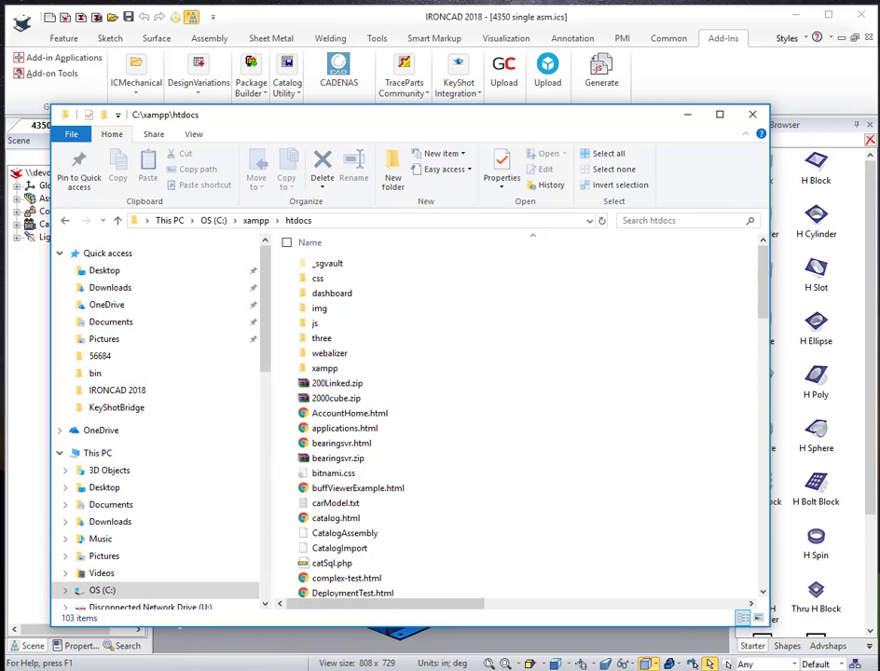
left_click_drag(492, 520, 573, 541)
left_click_drag(623, 453, 640, 464)
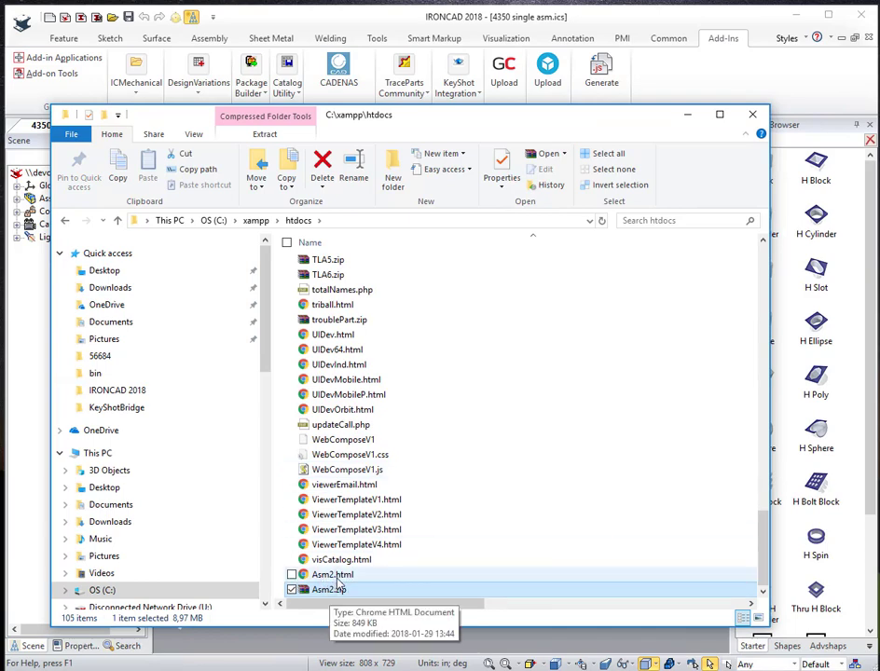
left_click(341, 577)
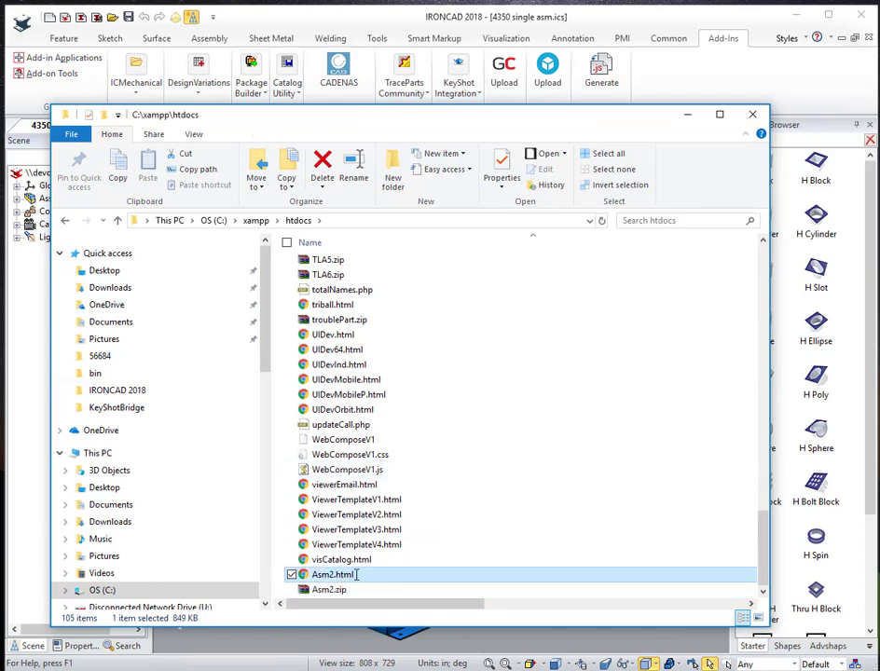
left_click_drag(353, 575, 274, 572)
key("ctrl+c")
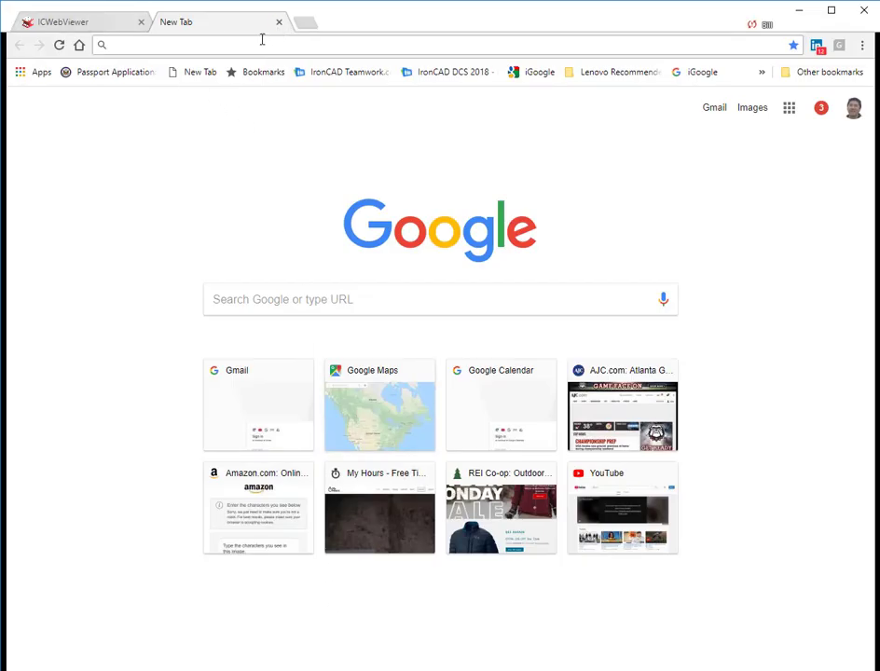
Open 172.31.182.97/Asm2.html in a new Chrome tab, reusing the server IP from the other tab.
left_click(260, 44)
key("ctrl+v")
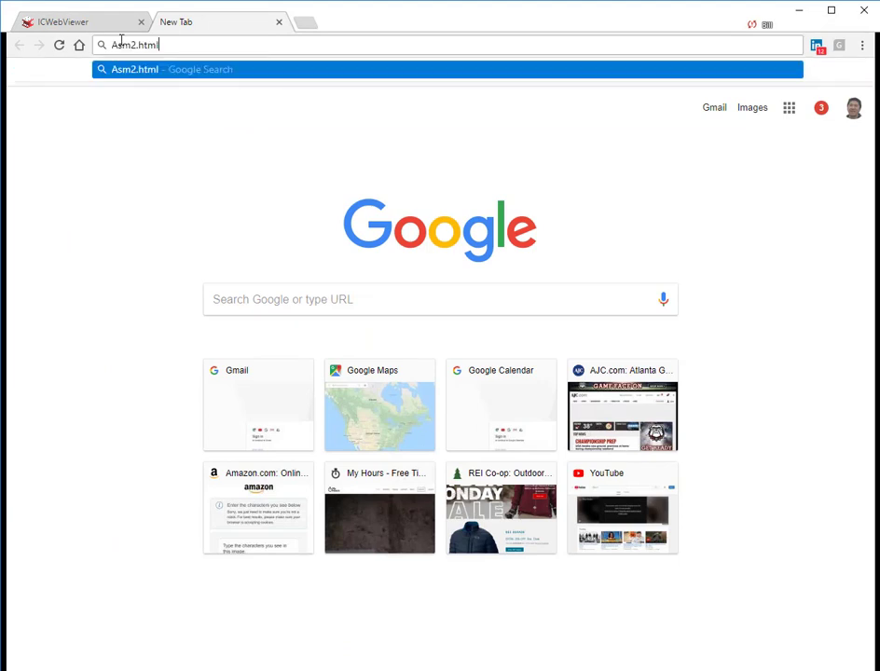
left_click(114, 23)
double_click(147, 45)
right_click(149, 47)
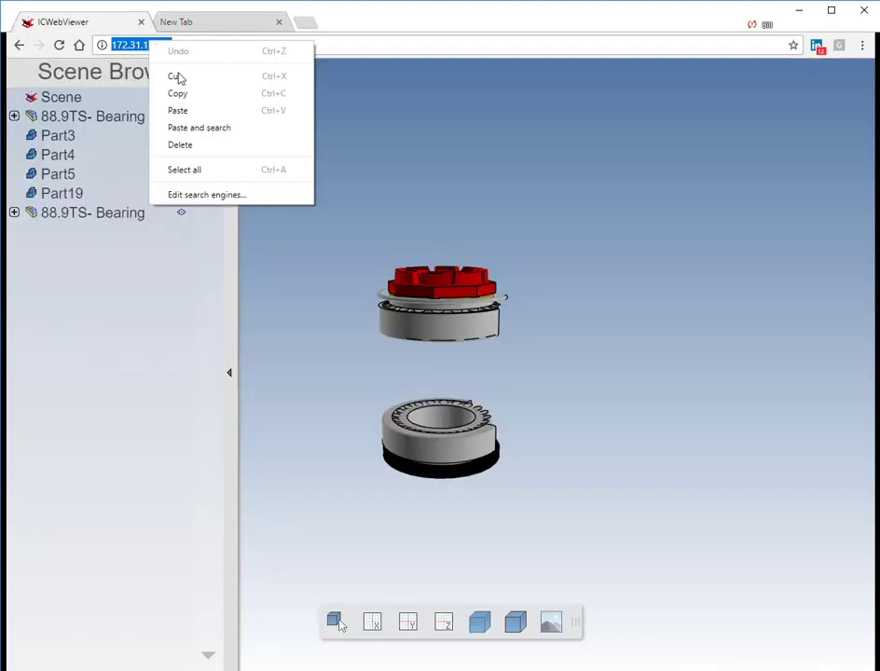
left_click(186, 91)
left_click(220, 20)
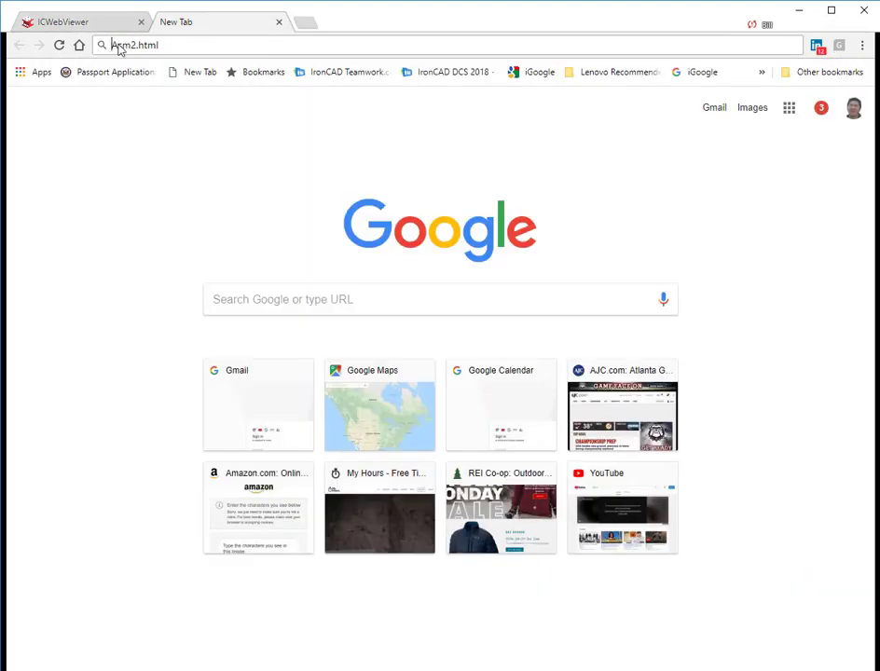
left_click_drag(118, 51, 111, 52)
key("Left")
key("ctrl+v")
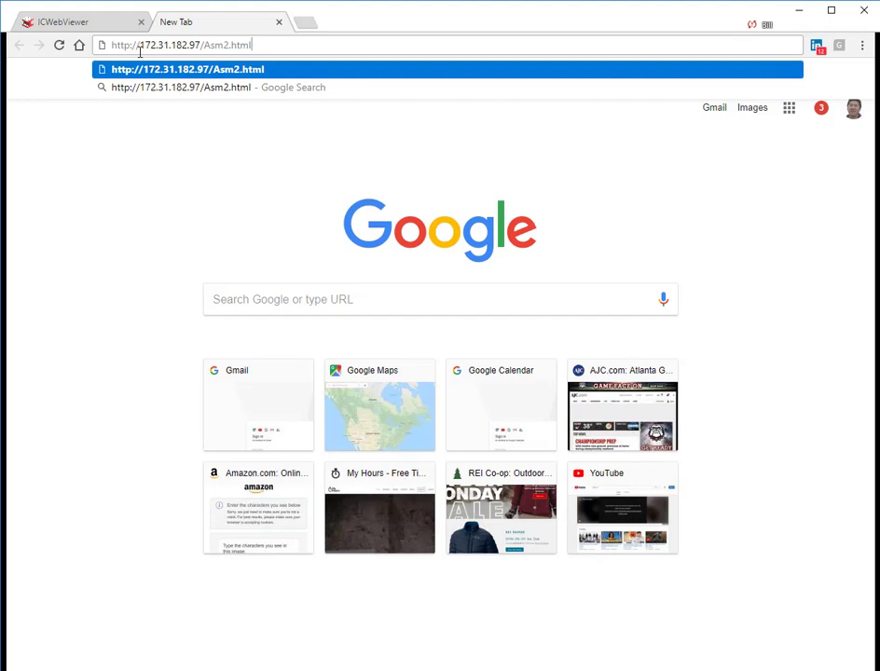
key("Return")
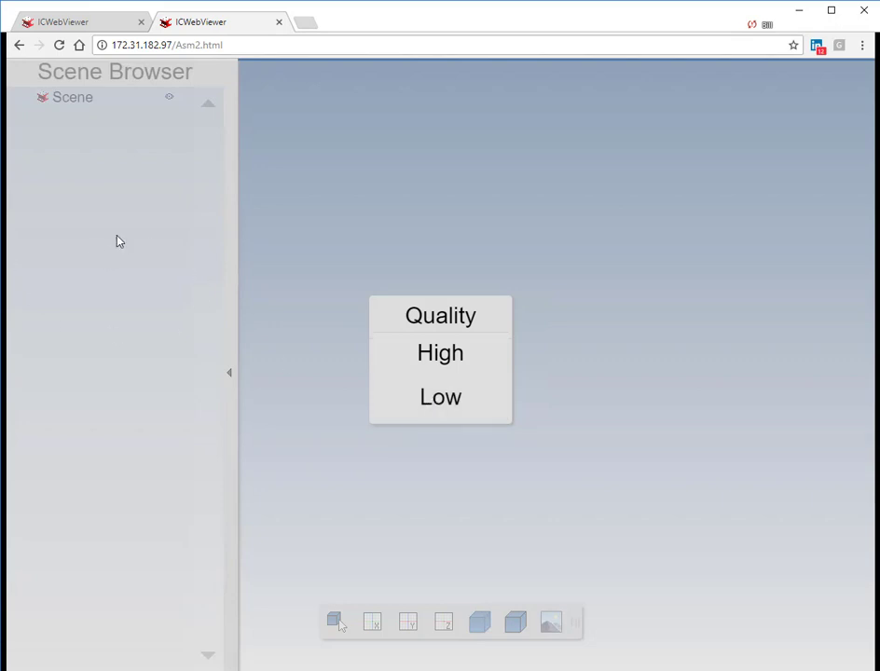
Load the 4350 engine model at High quality, then zoom out and orbit it.
left_click(443, 361)
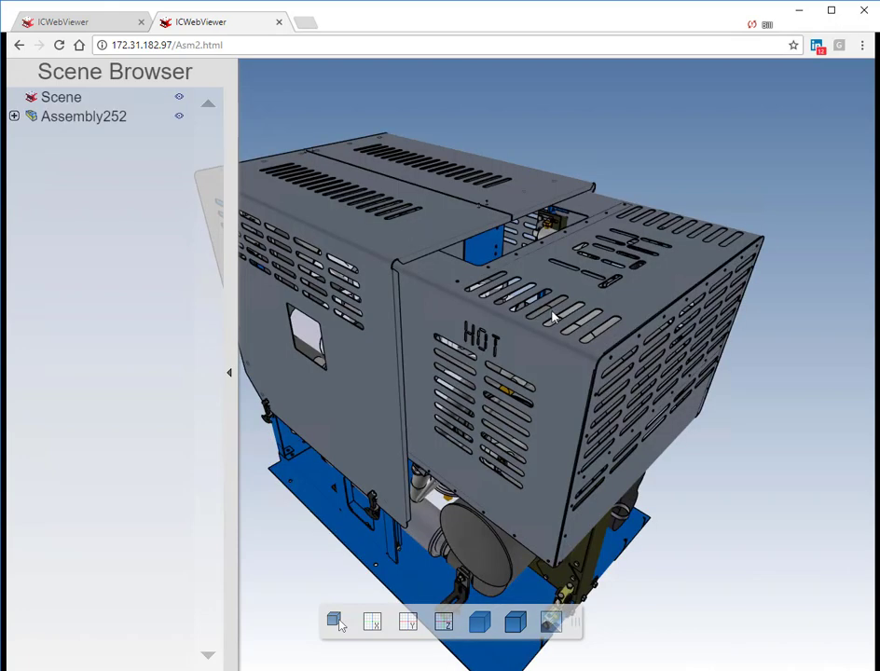
scroll(611, 377, "down", 2)
scroll(609, 373, "down", 2)
mouse_move(617, 512)
left_mouse_down()
mouse_move(417, 530)
mouse_move(621, 504)
mouse_move(112, 177)
left_mouse_up()
Expand Assembly252, 4355 and Air Pump in the Scene Browser, then orbit to a side view.
left_click(14, 116)
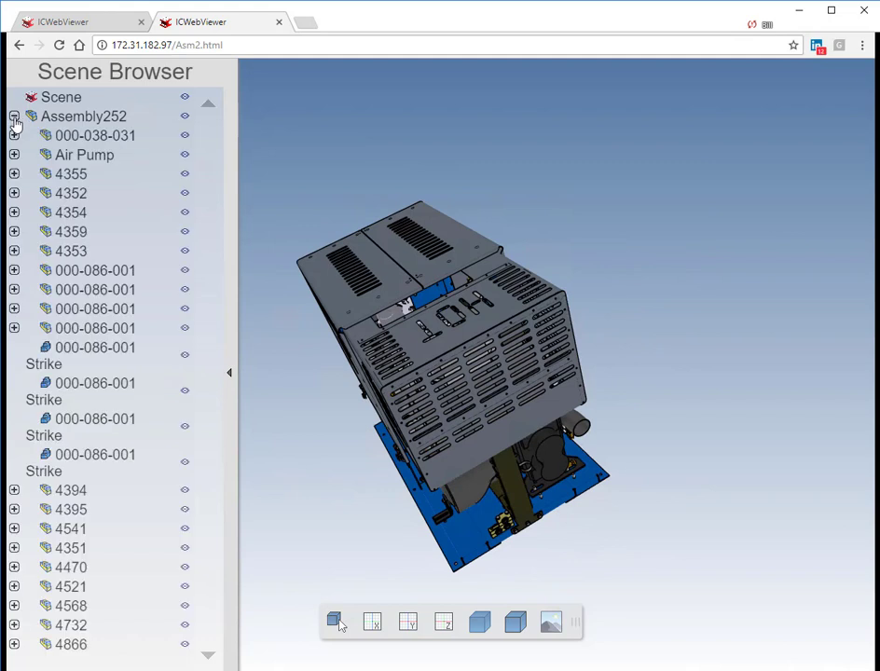
left_click(14, 174)
left_click(14, 155)
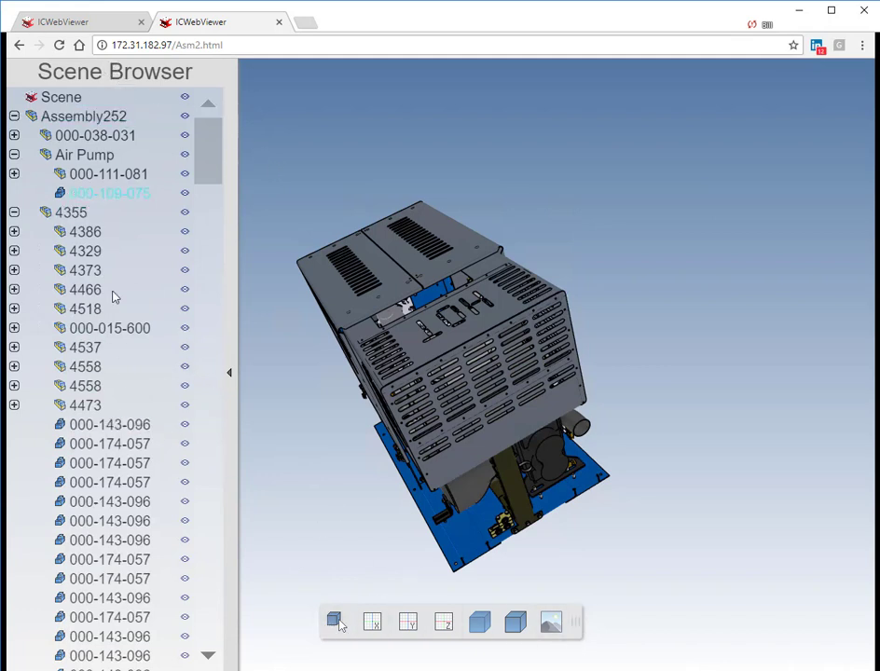
left_click_drag(326, 451, 387, 383)
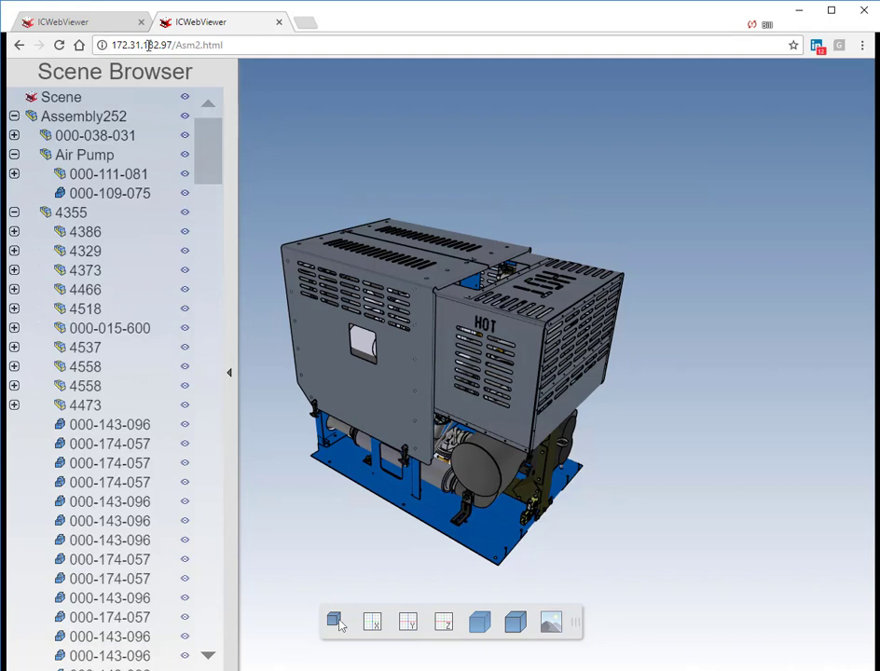
left_click(119, 24)
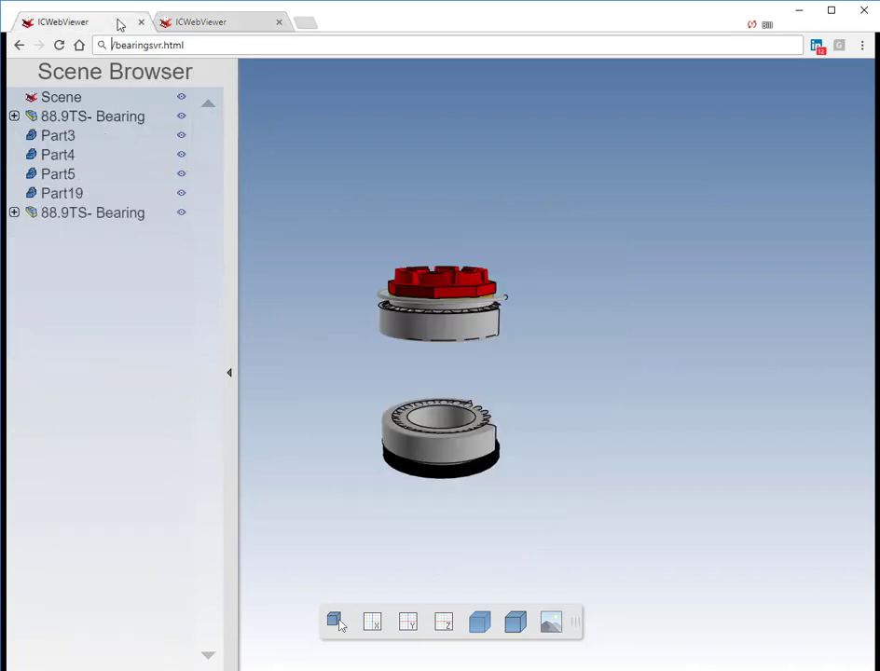
mouse_move(341, 244)
left_mouse_down()
mouse_move(438, 357)
mouse_move(392, 291)
left_mouse_up()
left_click(248, 45)
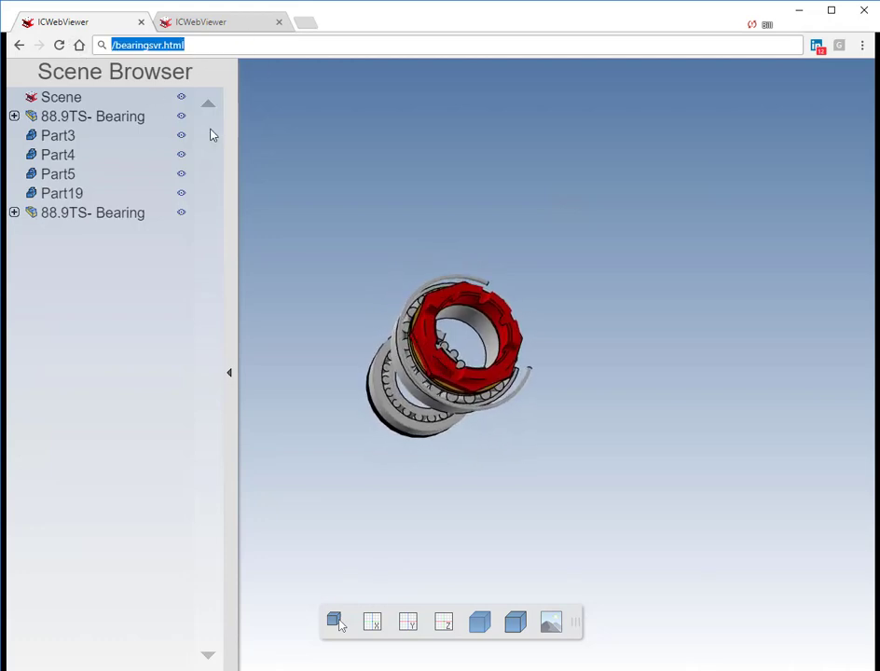
left_click(343, 175)
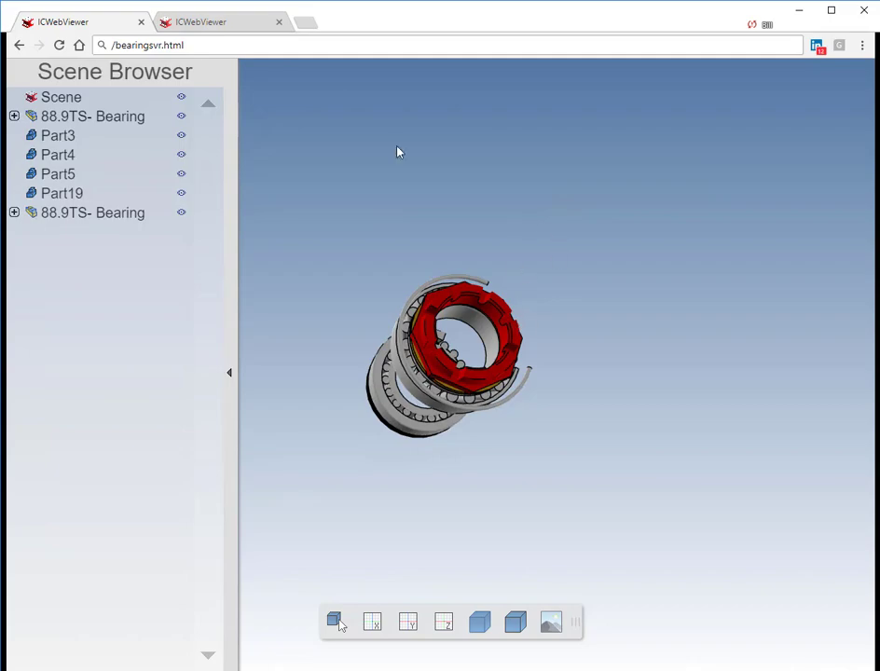
left_click(238, 22)
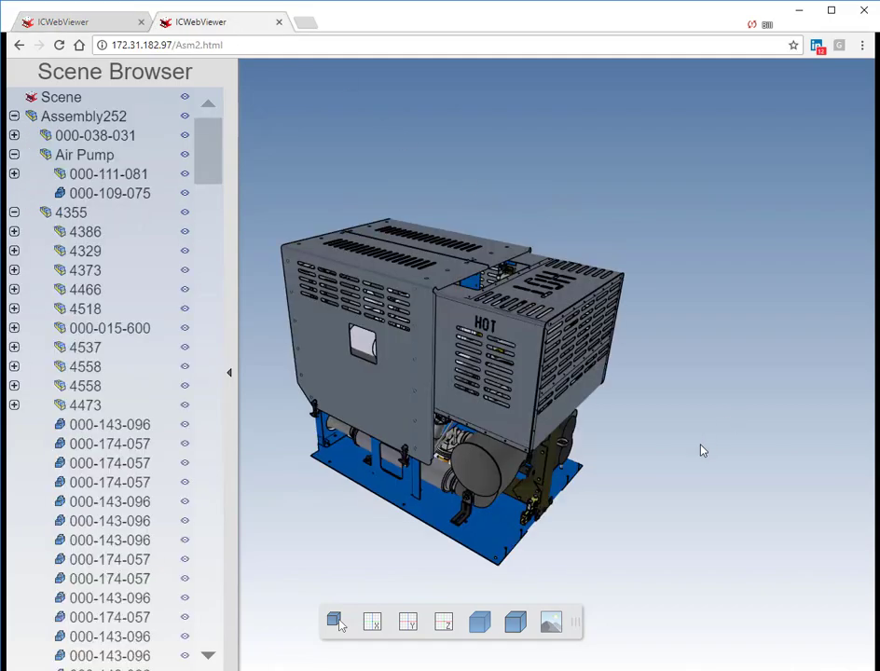
Orbit the engine to view its underside, then settle on an oblique front view.
mouse_move(694, 454)
left_mouse_down()
mouse_move(378, 466)
mouse_move(718, 427)
mouse_move(495, 400)
left_mouse_up()
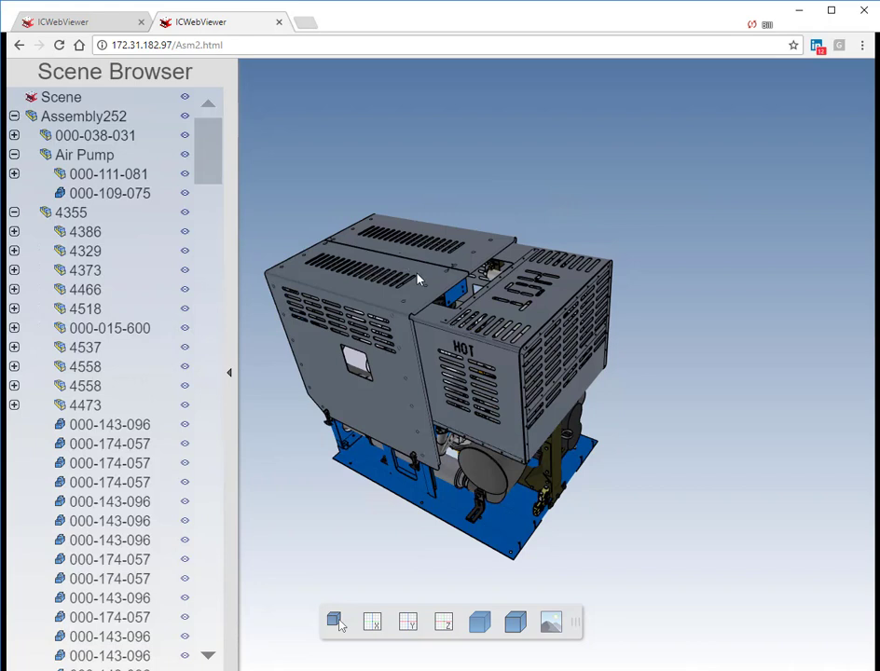
left_click_drag(418, 279, 442, 332)
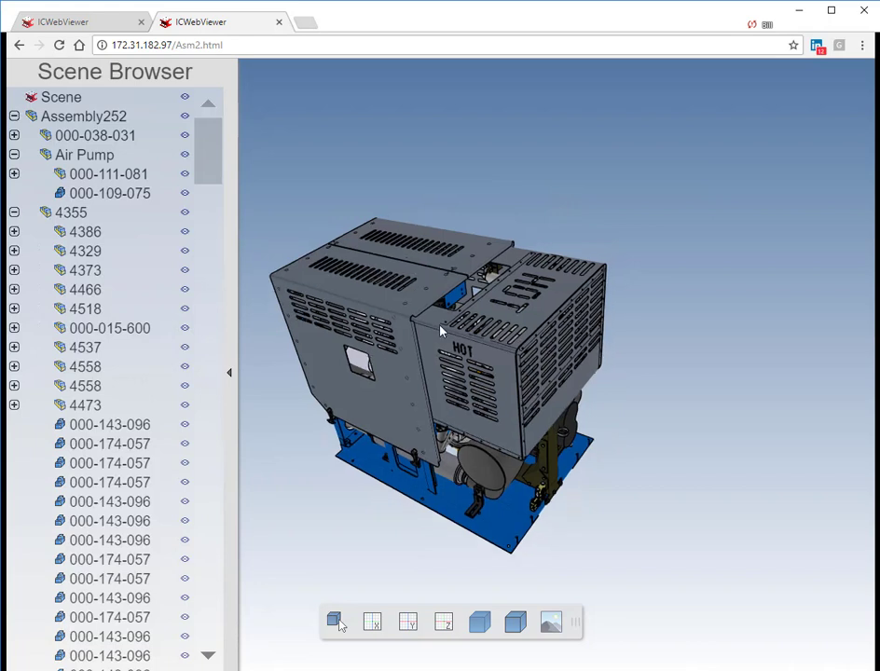